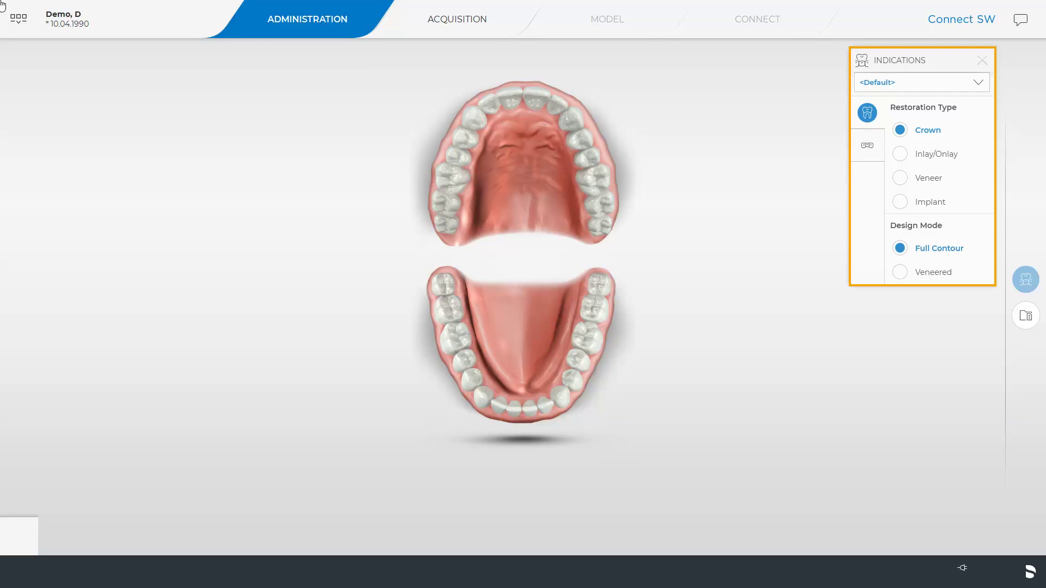
Define a full-contour crown on tooth 35 with material class Glaskeramik and final shade VITA Classic A3, and confirm the restoration
{"action": "left_click", "coordinate": [578, 360]}
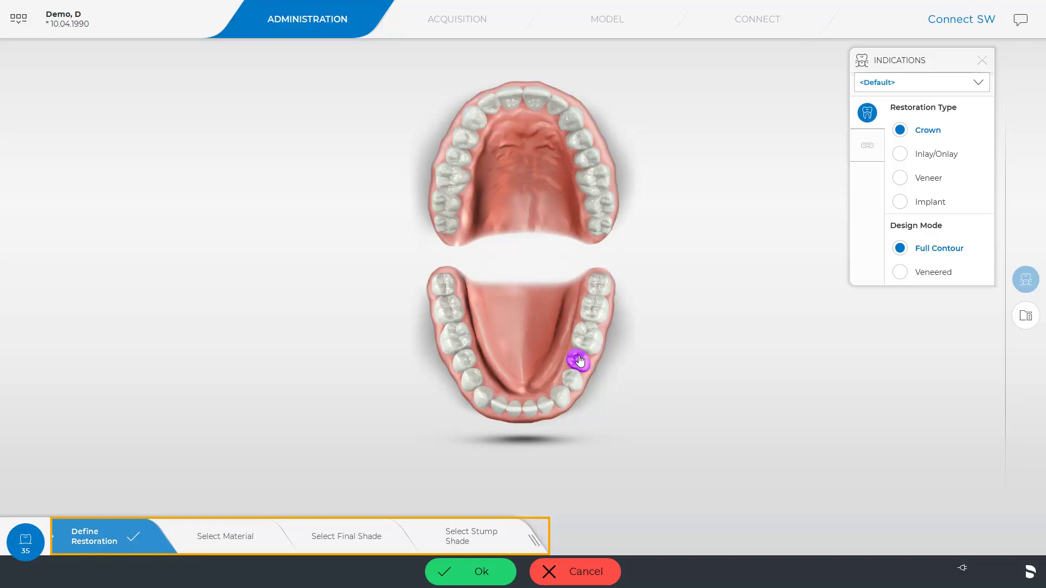
{"action": "left_click", "coordinate": [213, 535]}
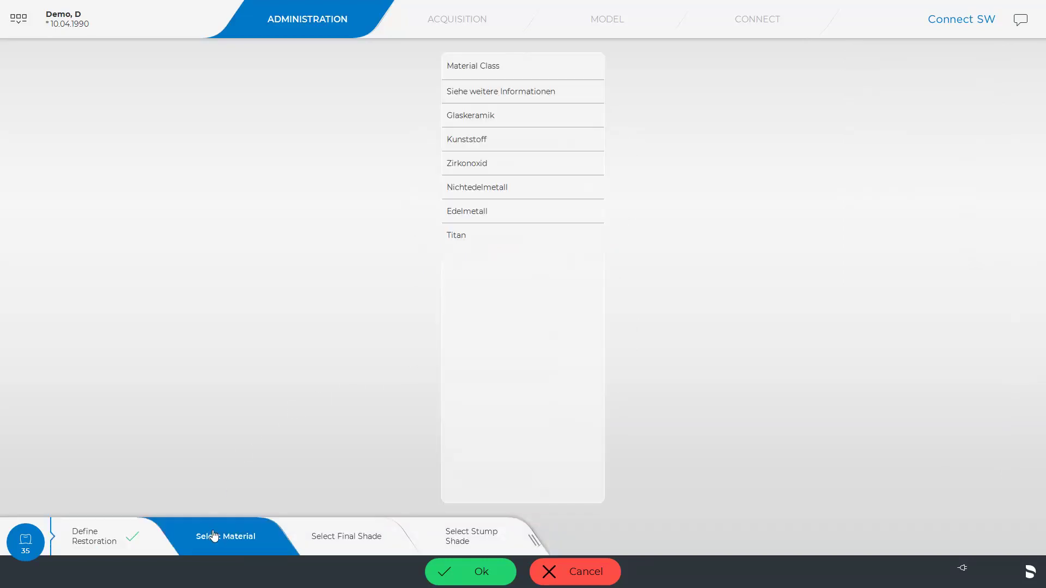
{"action": "left_click", "coordinate": [480, 115]}
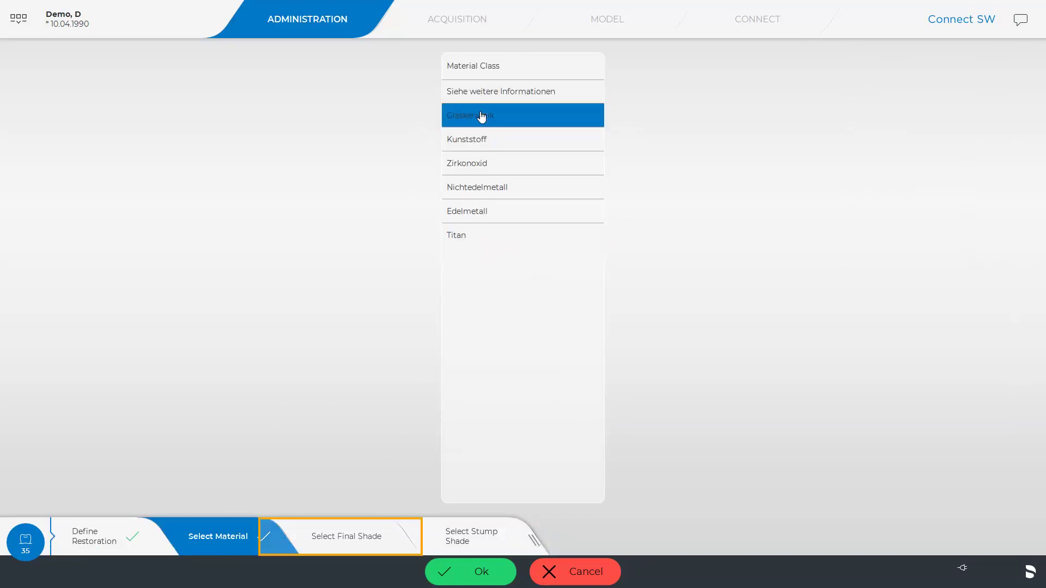
{"action": "left_click", "coordinate": [333, 536]}
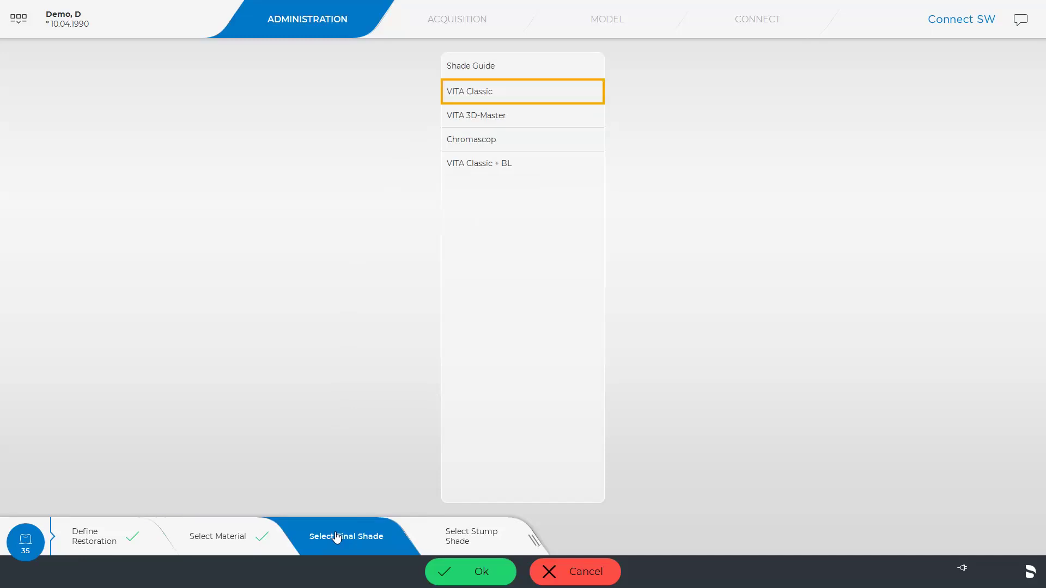
{"action": "left_click", "coordinate": [525, 93]}
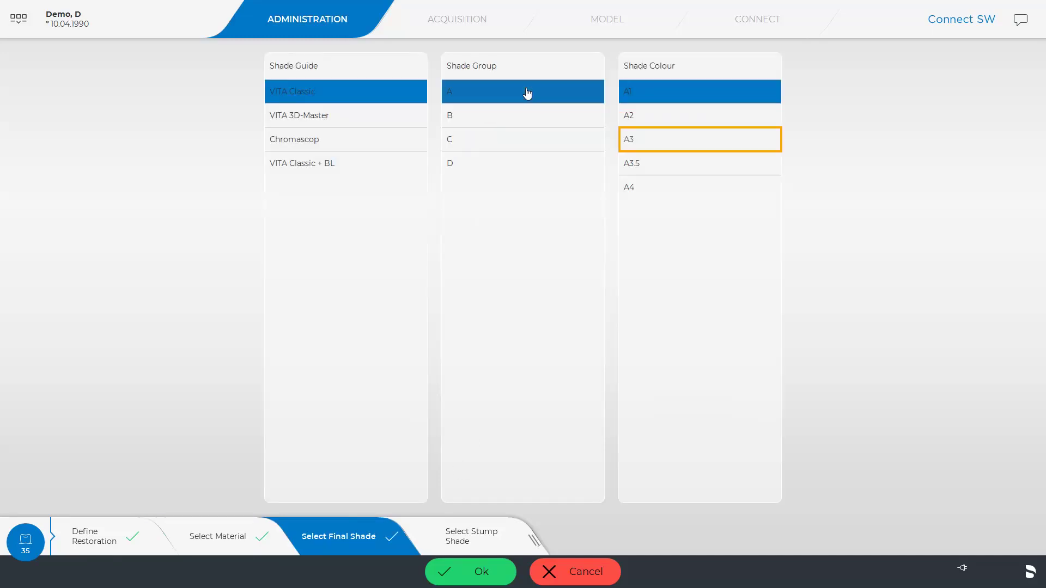
{"action": "left_click", "coordinate": [660, 138]}
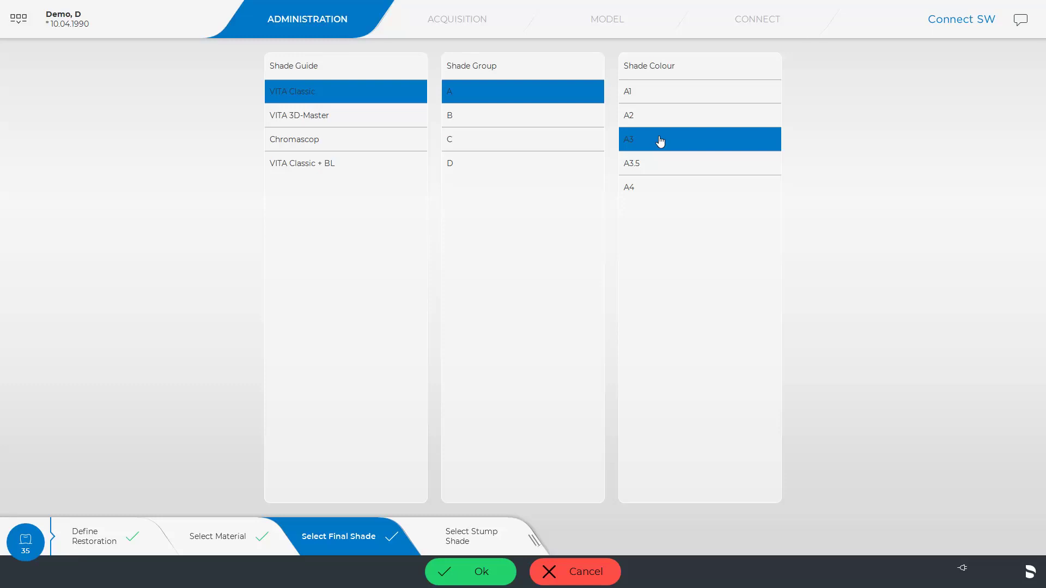
{"action": "left_click", "coordinate": [477, 569]}
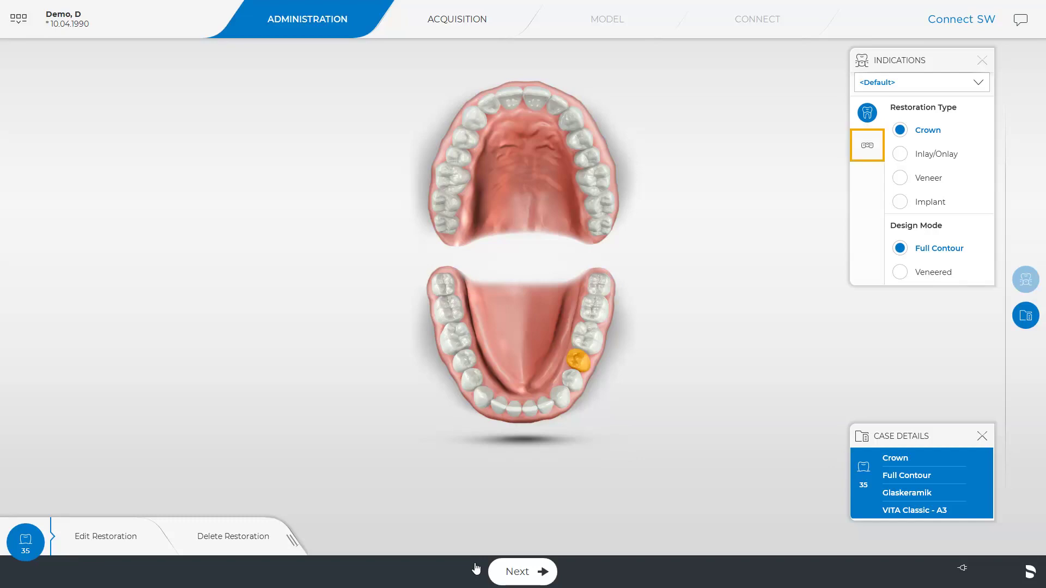
Define a full-contour bridge 16-14 with crowns on teeth 16 and 14 and a pontic on tooth 15, and confirm it
{"action": "left_click", "coordinate": [869, 147]}
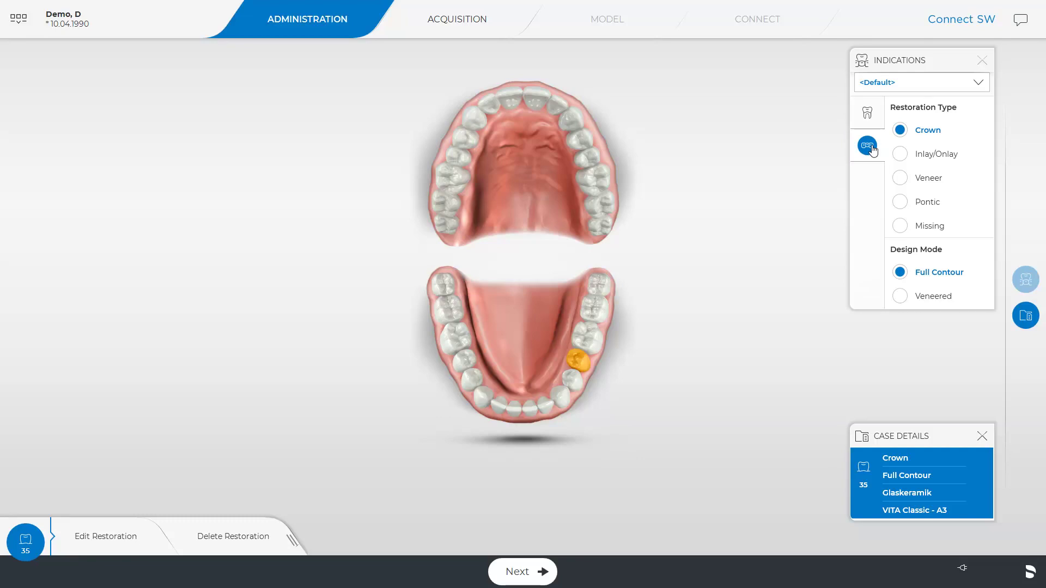
{"action": "left_click", "coordinate": [463, 139]}
{"action": "left_click", "coordinate": [439, 178]}
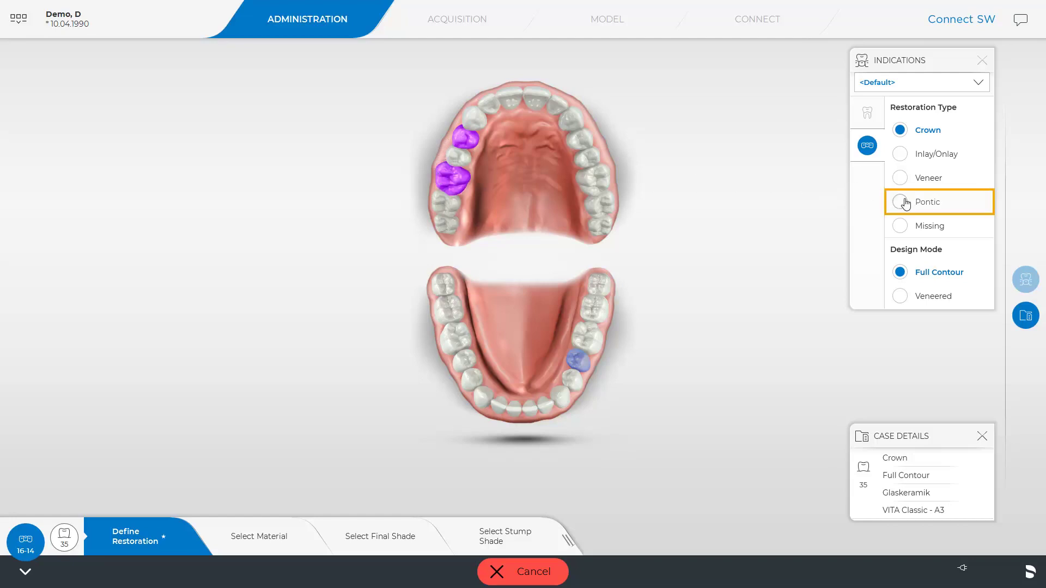
{"action": "left_click", "coordinate": [900, 202]}
{"action": "left_click", "coordinate": [452, 158]}
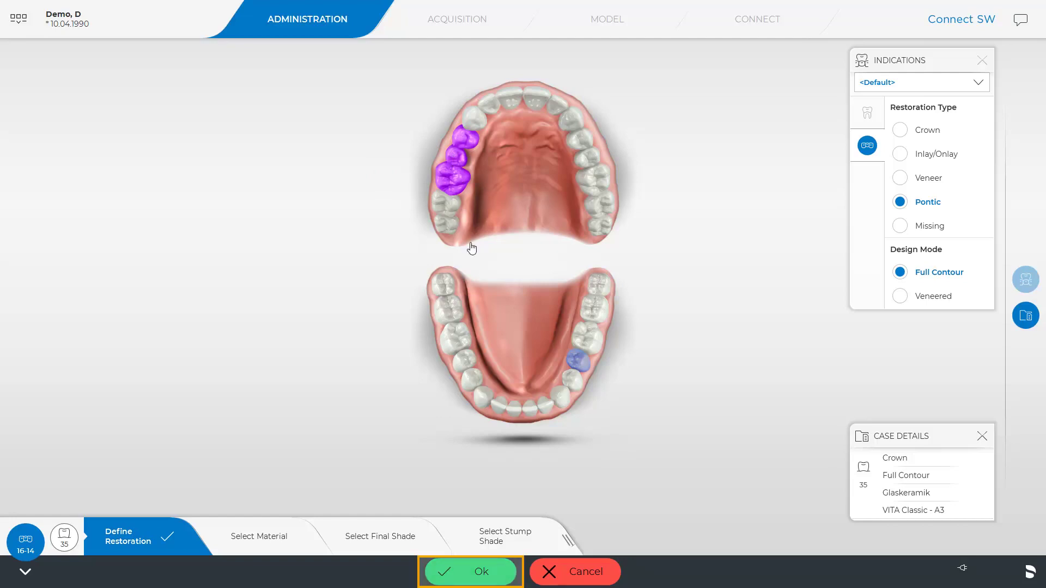
{"action": "left_click", "coordinate": [479, 570]}
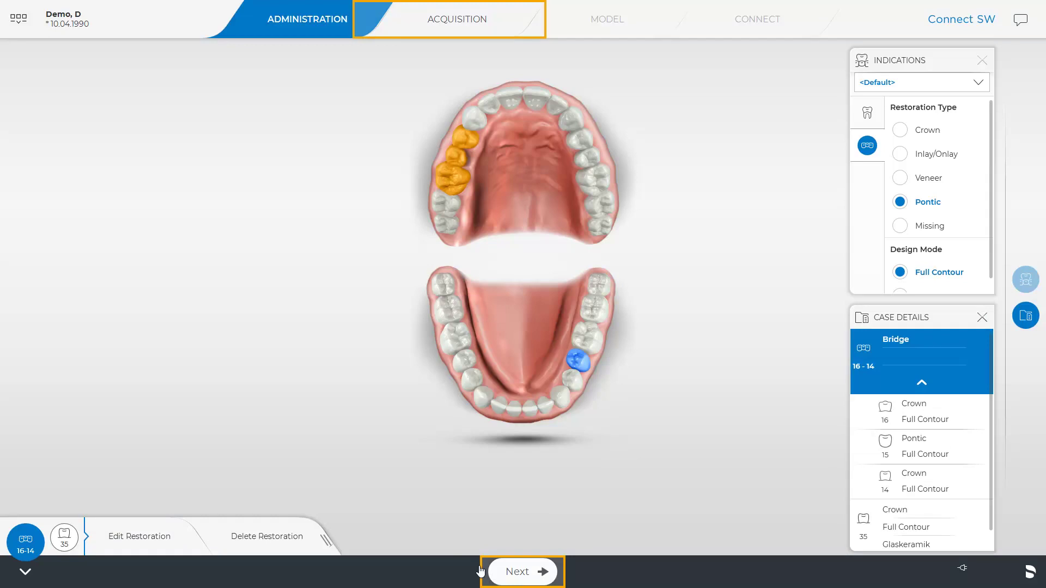
Advance through acquisition to the model phase and draw the preparation margins for crown 35 and bridge 16-14
{"action": "left_click", "coordinate": [511, 570]}
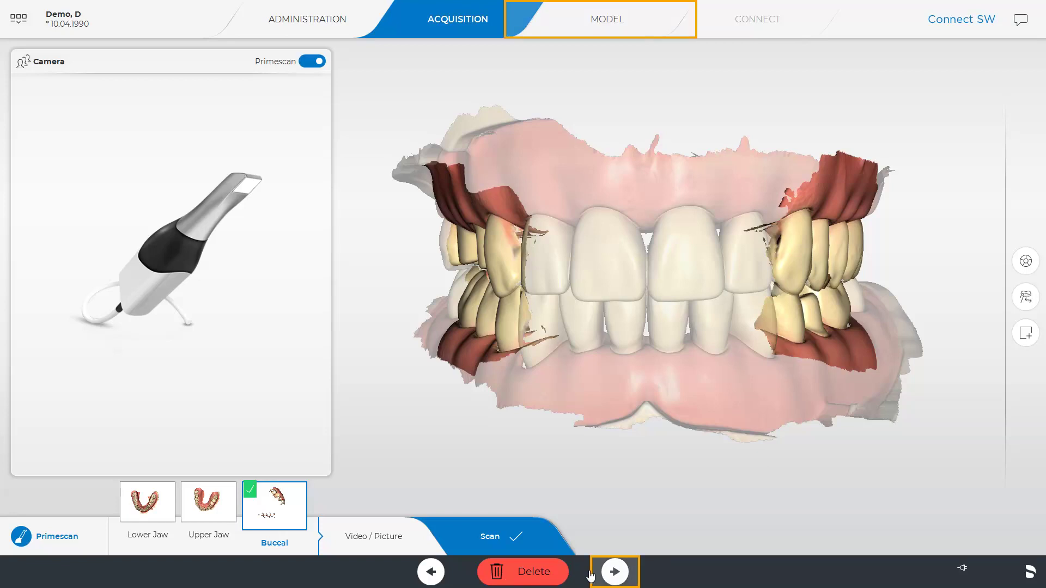
{"action": "left_click", "coordinate": [614, 571]}
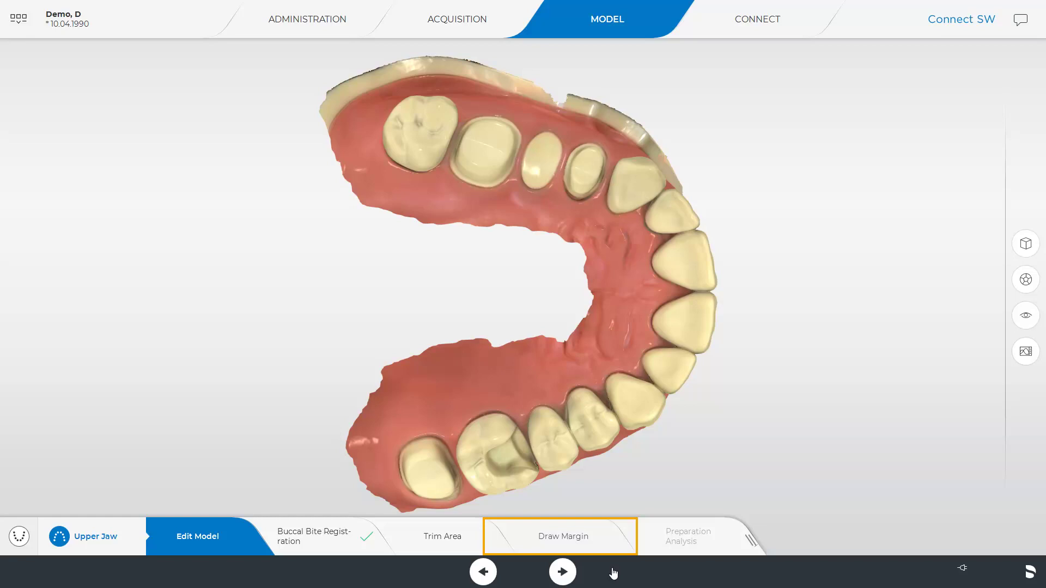
{"action": "left_click", "coordinate": [579, 537]}
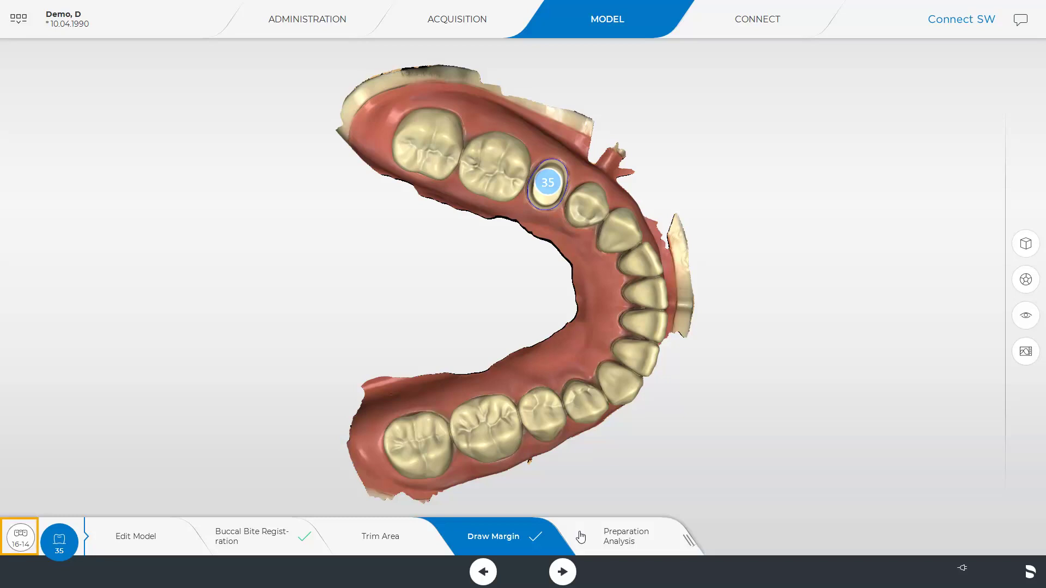
{"action": "left_click", "coordinate": [19, 536]}
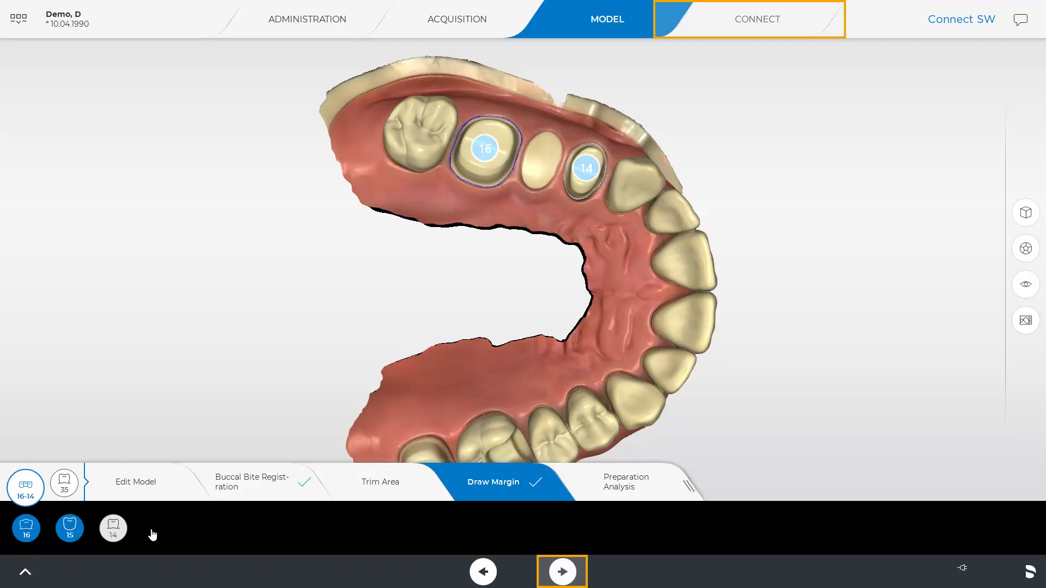
Proceed to the Connect phase and log in to Sirona Connect with the account credentials
{"action": "left_click", "coordinate": [562, 571]}
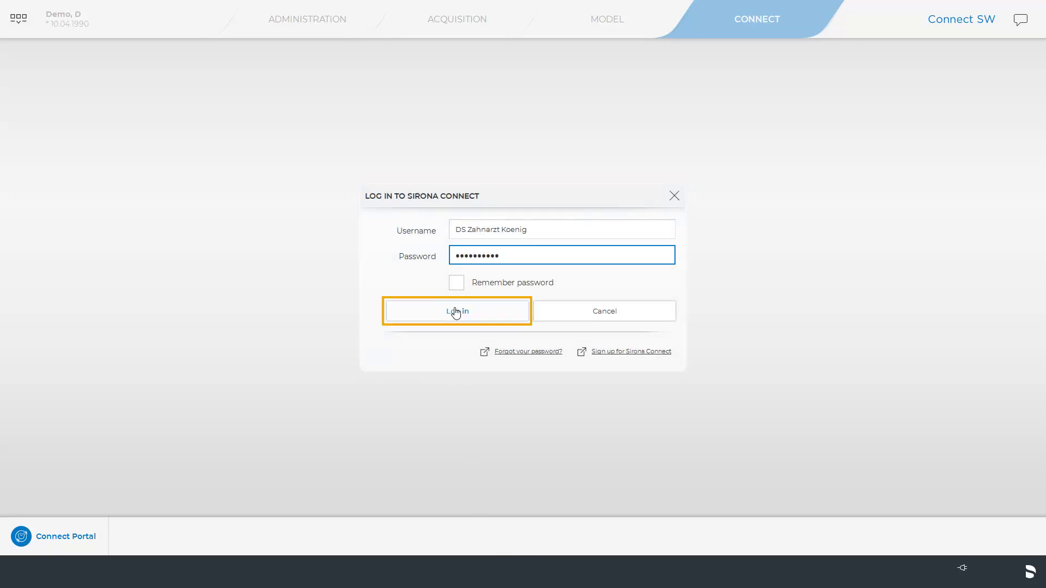
{"action": "left_click", "coordinate": [455, 312]}
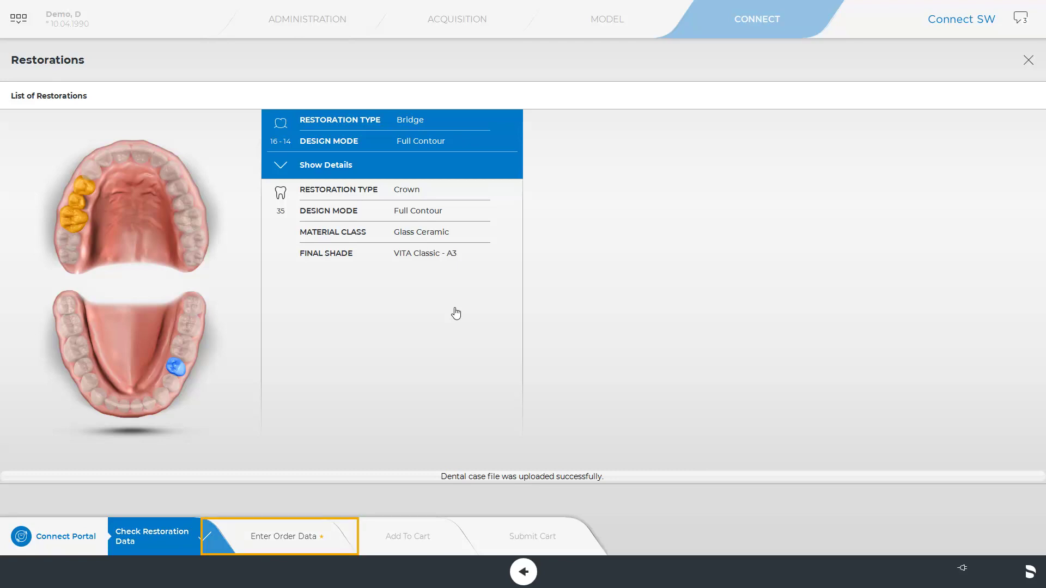
In the case's order data, set the patient's gender to male and the insurance to Statutory
{"action": "left_click", "coordinate": [298, 540]}
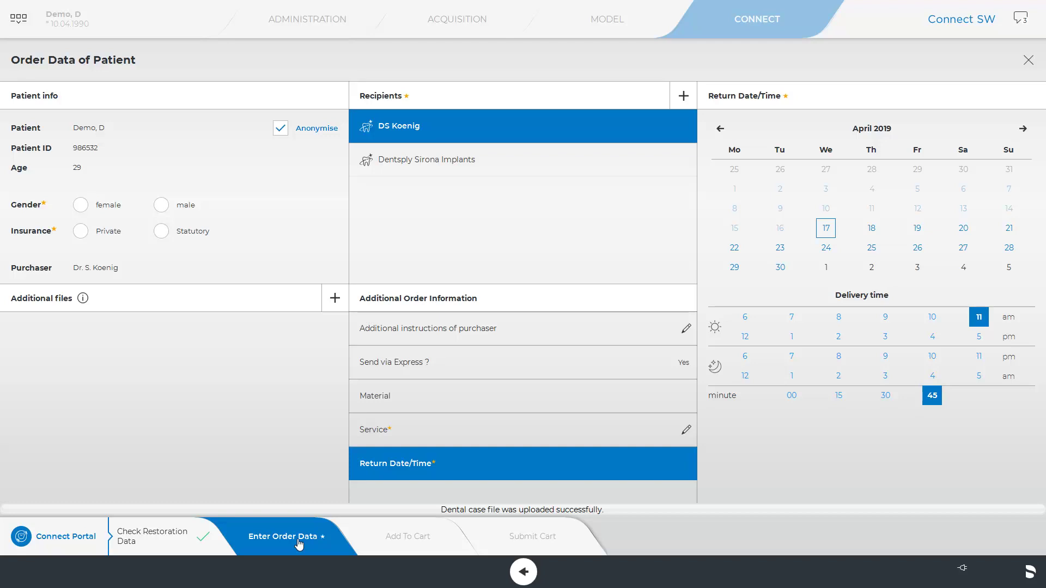
{"action": "left_click", "coordinate": [161, 205]}
{"action": "left_click", "coordinate": [163, 230]}
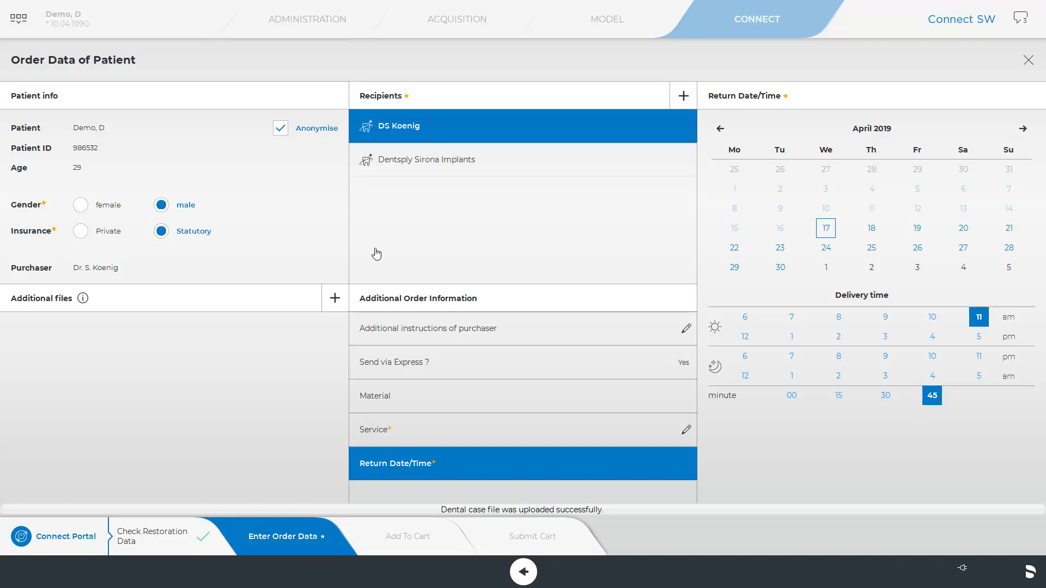
Enter "Please contact the patient." as the additional instructions of the purchaser
{"action": "left_click", "coordinate": [463, 325]}
{"action": "left_click", "coordinate": [761, 159]}
{"action": "type", "text": "P"}
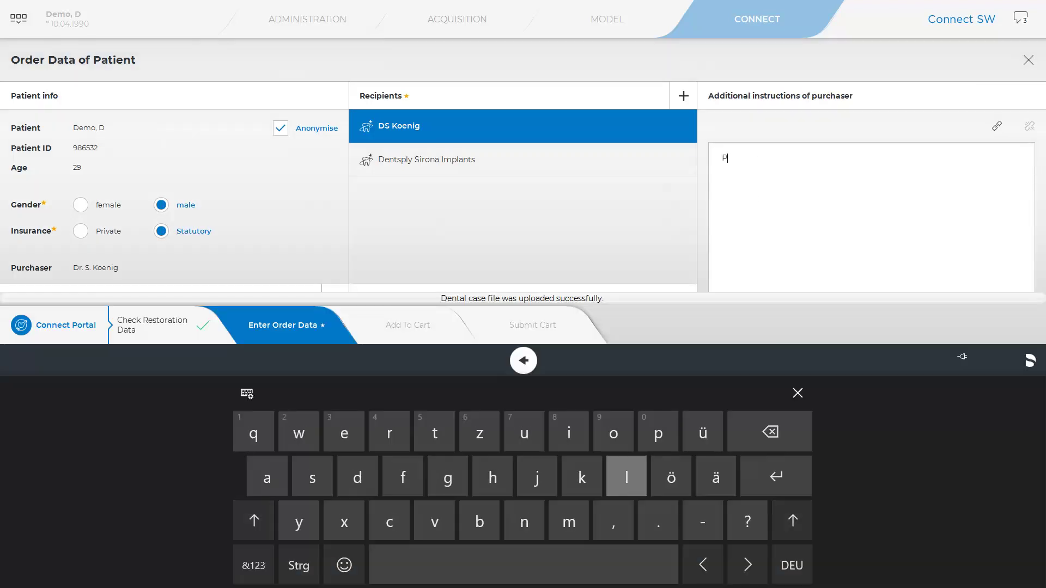
{"action": "type", "text": "lease contact"}
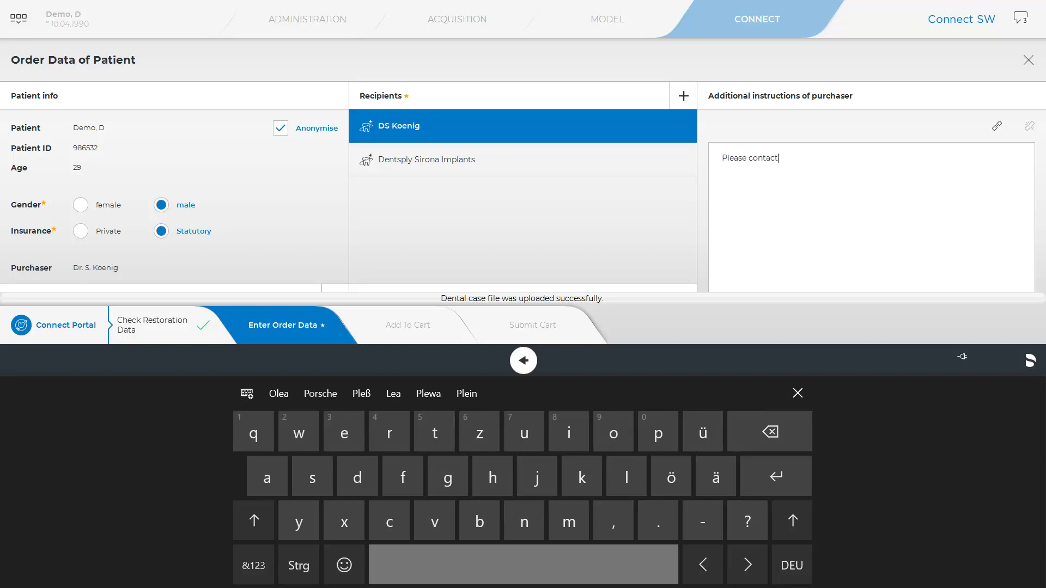
{"action": "type", "text": " the patient."}
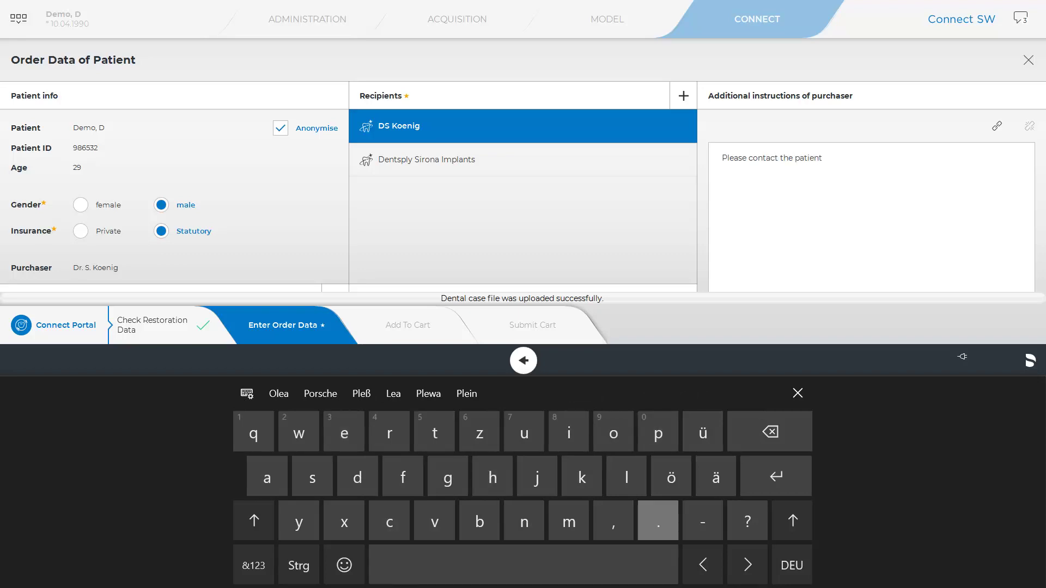
{"action": "left_click", "coordinate": [797, 393]}
Choose Material 3 as the material in the additional order information
{"action": "left_click", "coordinate": [381, 396]}
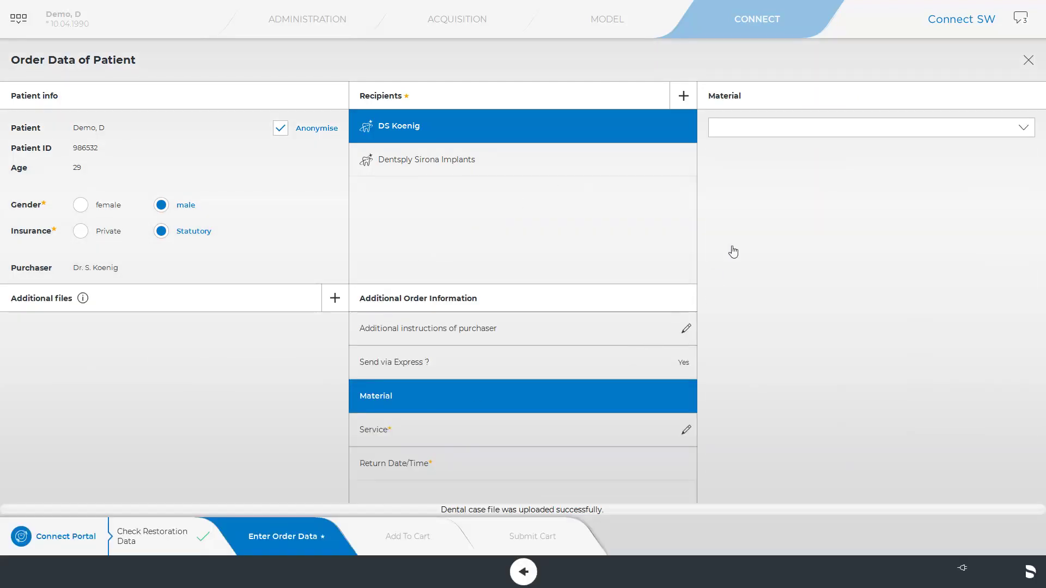
{"action": "left_click", "coordinate": [760, 129]}
{"action": "left_click", "coordinate": [749, 219]}
Enter "Individual shade taking" as the requested service in the additional order information
{"action": "left_click", "coordinate": [561, 430]}
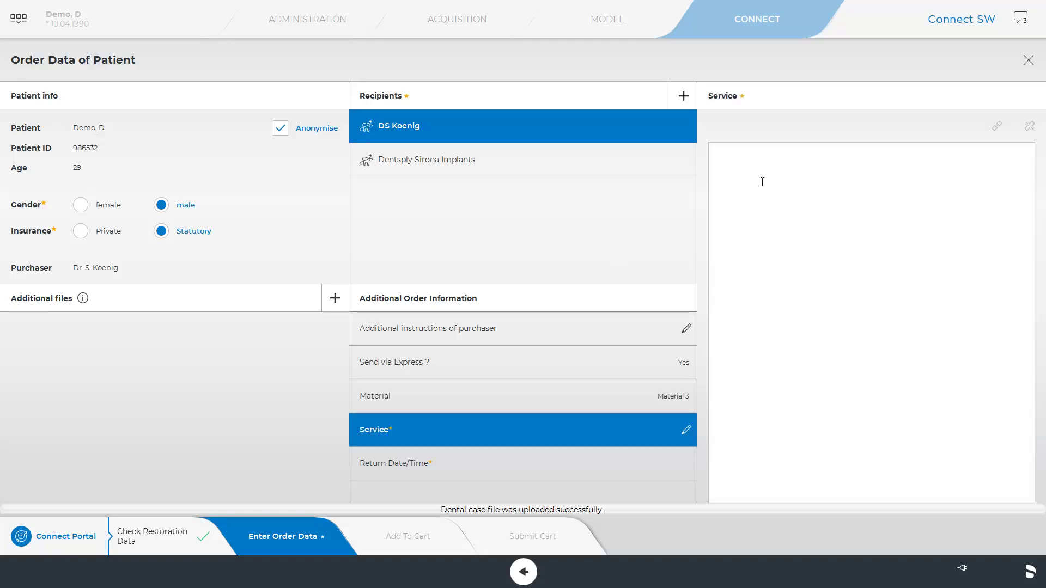
{"action": "left_click", "coordinate": [762, 181]}
{"action": "type", "text": "Individual"}
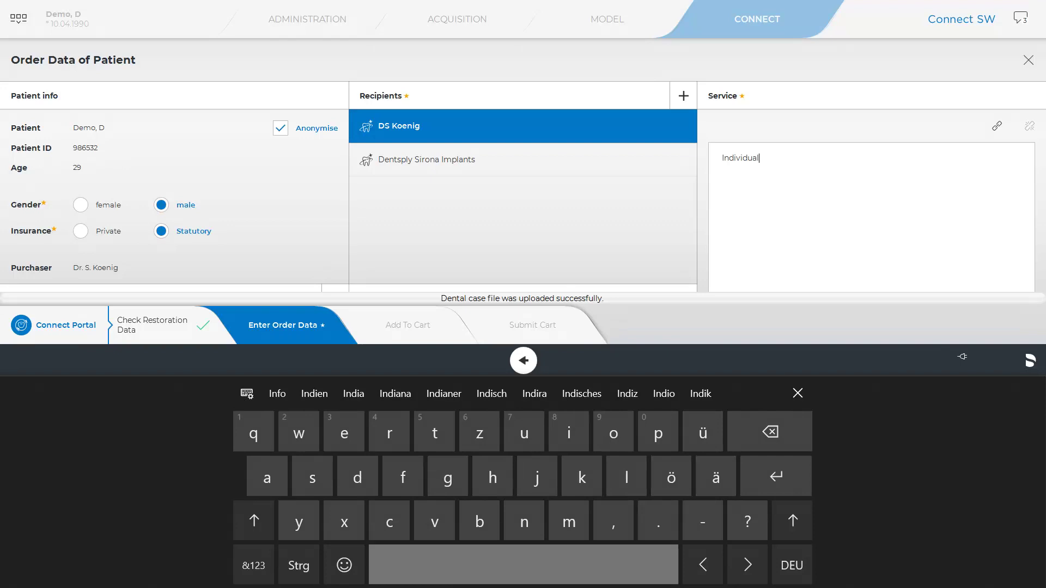
{"action": "type", "text": " shade takin"}
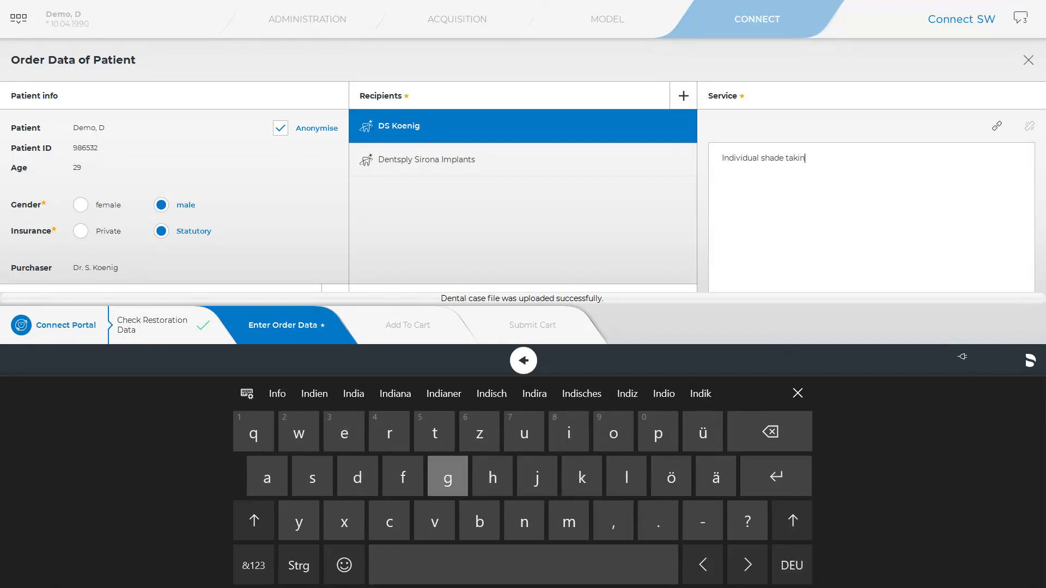
{"action": "type", "text": "g"}
Set the return date and time to 03 May 2019, 16:30, and submit the cart to the lab
{"action": "left_click", "coordinate": [483, 462]}
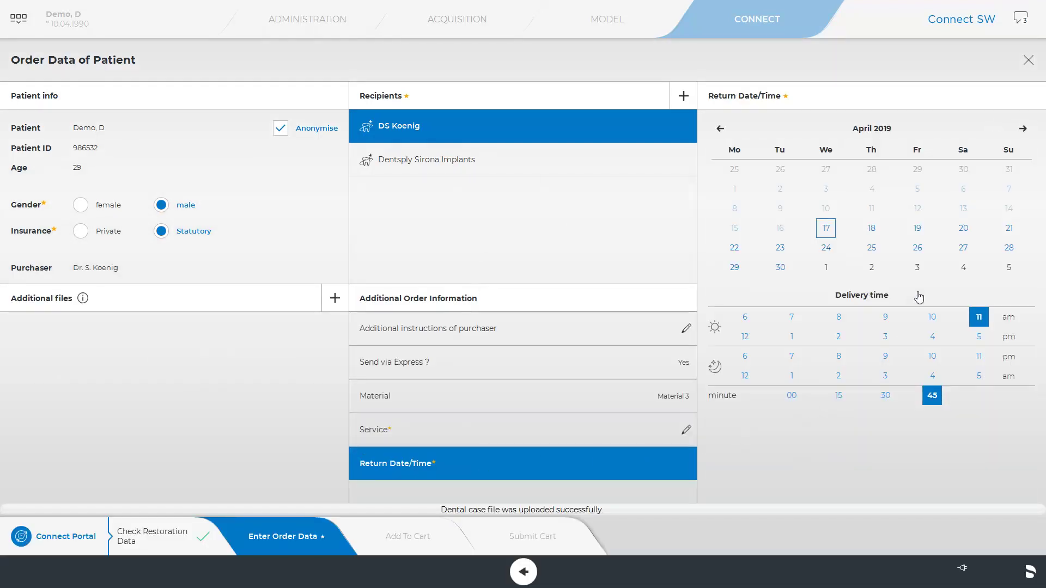
{"action": "left_click", "coordinate": [917, 267]}
{"action": "left_click", "coordinate": [929, 339]}
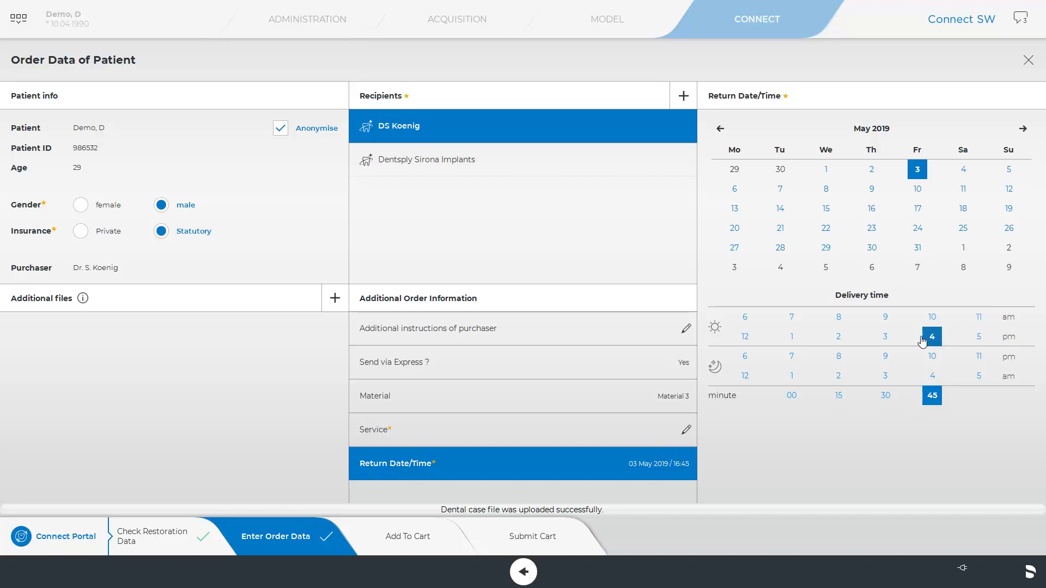
{"action": "left_click", "coordinate": [883, 401]}
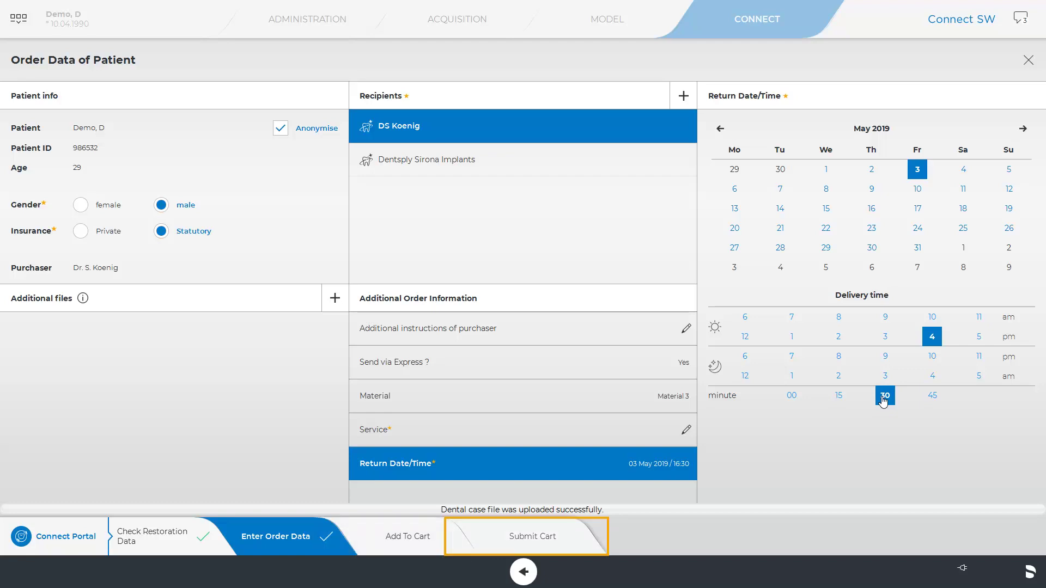
{"action": "left_click", "coordinate": [567, 536]}
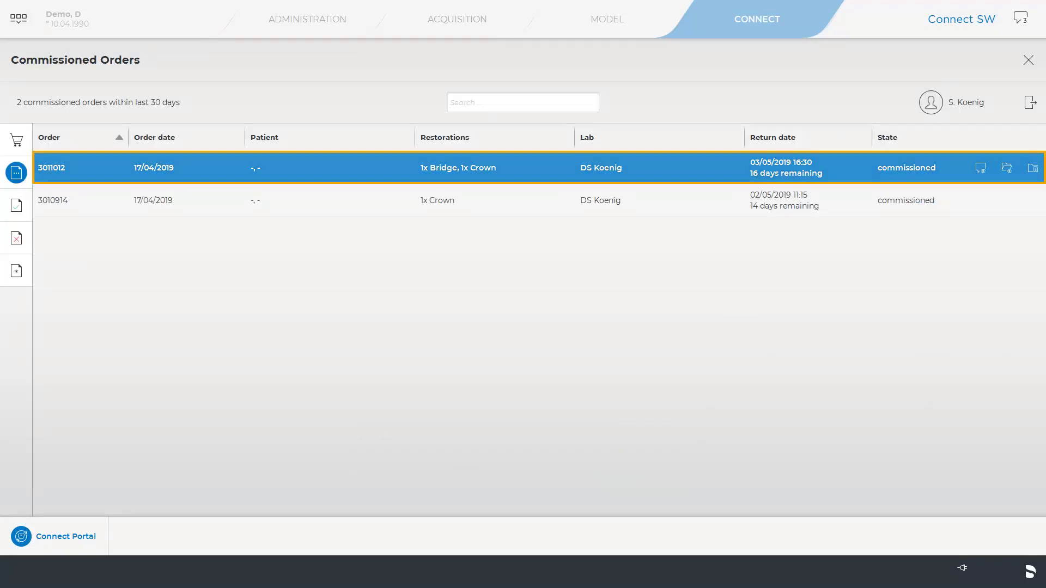